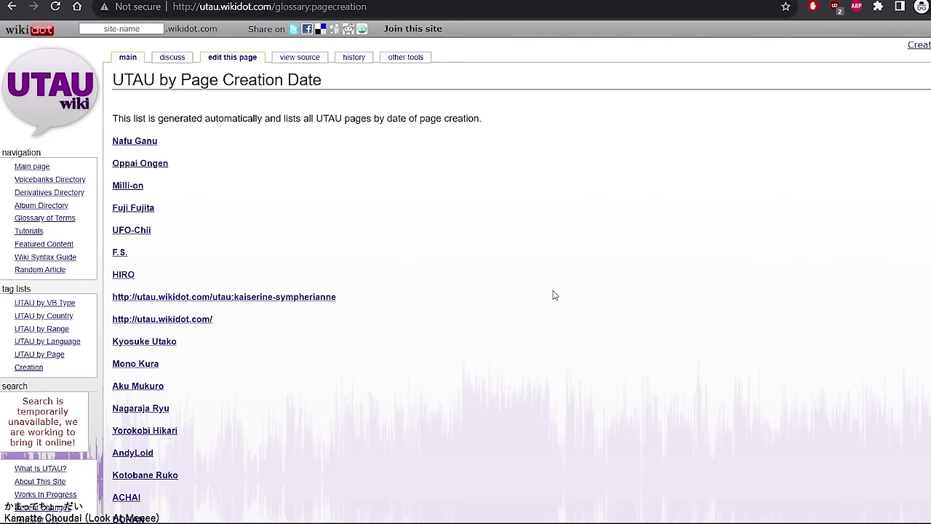
# - Look through the UTAU pages by creation date and open the UTAU site linked in the tutorial video's description
pyautogui.scroll(-5, 553, 295)
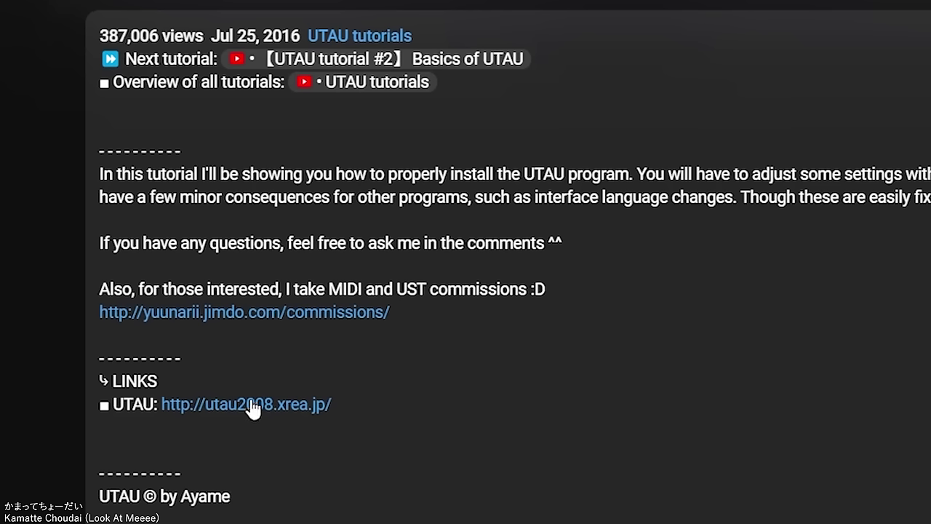
pyautogui.click(251, 406)
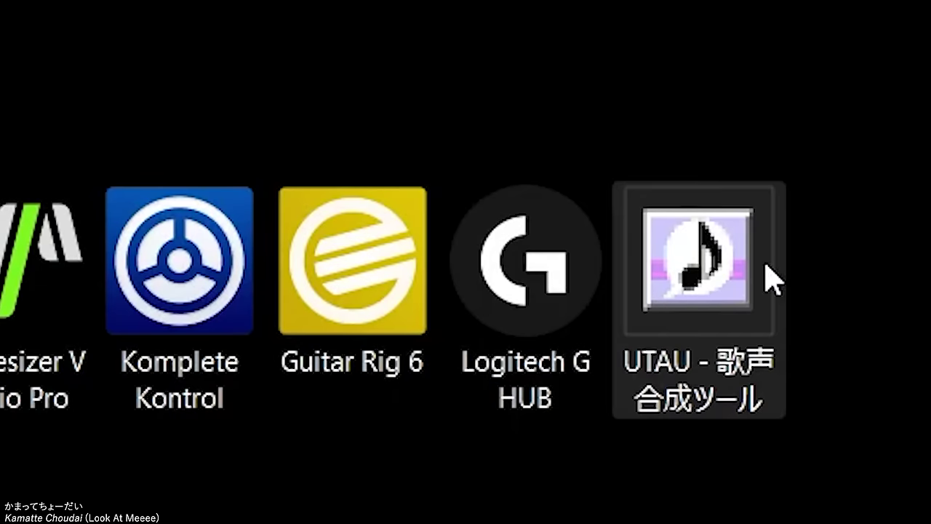
# - Launch UTAU from the desktop and play back the melo1 vocal project
pyautogui.doubleClick(733, 260)
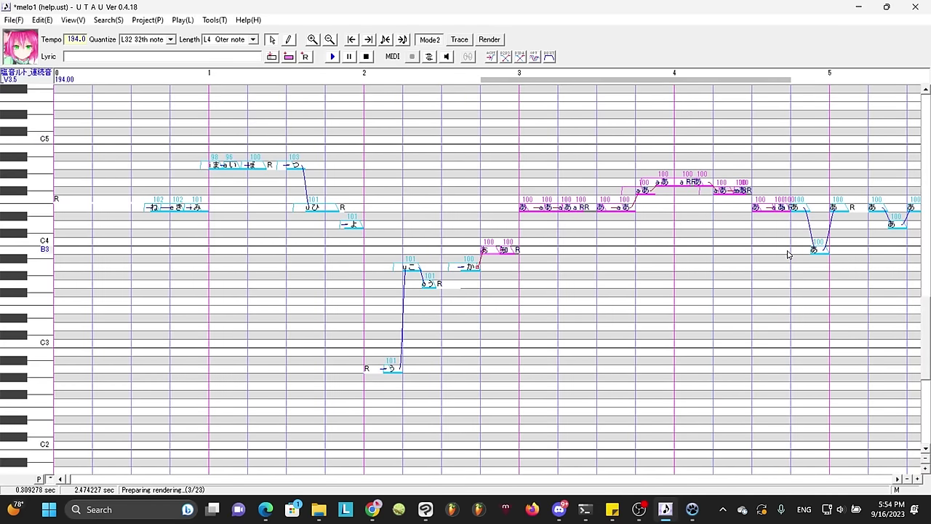
pyautogui.press('space')
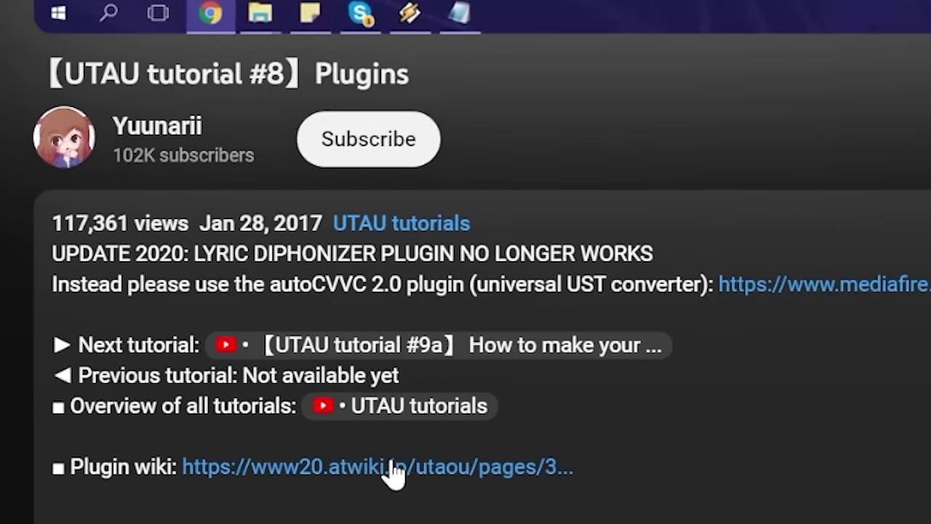
# - Open the plugin wiki linked in the UTAU plugins tutorial and run the UTAU setup wizard's repair option
pyautogui.click(395, 474)
pyautogui.scroll(-5, 465, 291)
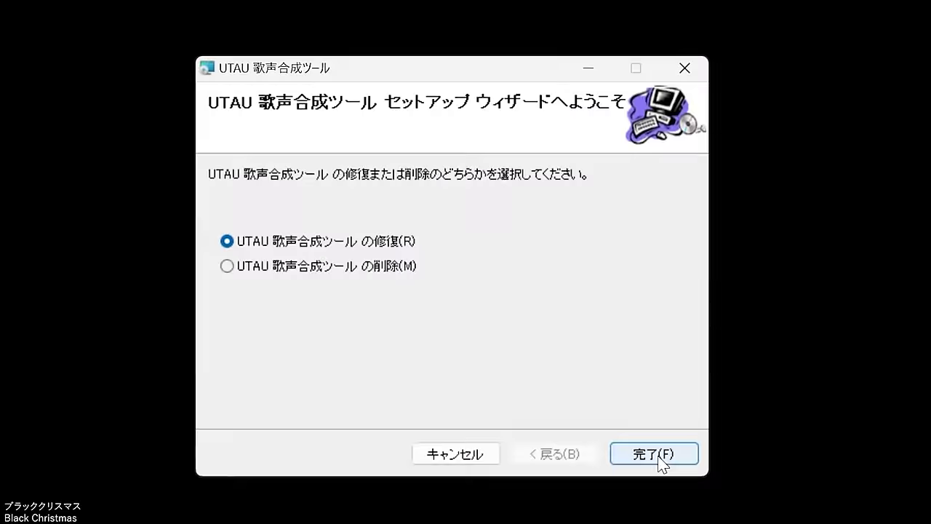
pyautogui.click(656, 455)
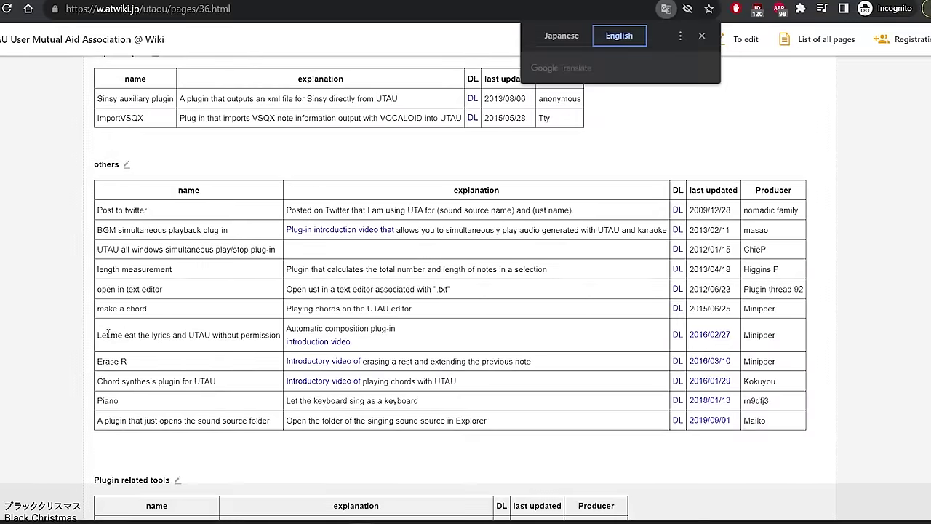
# - Check the wiki's table of other plugins and download the VCV to CV UST Converter from the UTAU plugins thread
pyautogui.moveTo(99, 335); pyautogui.dragTo(155, 337)
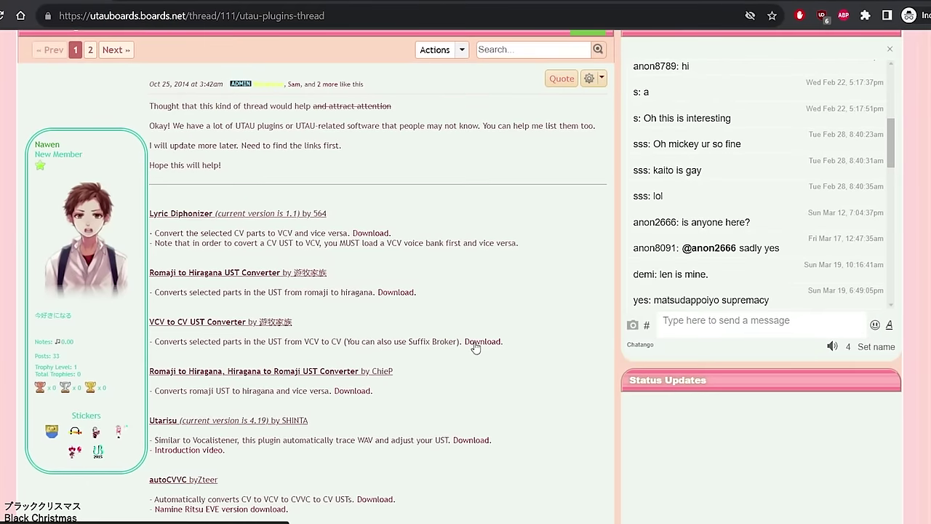
pyautogui.click(473, 345)
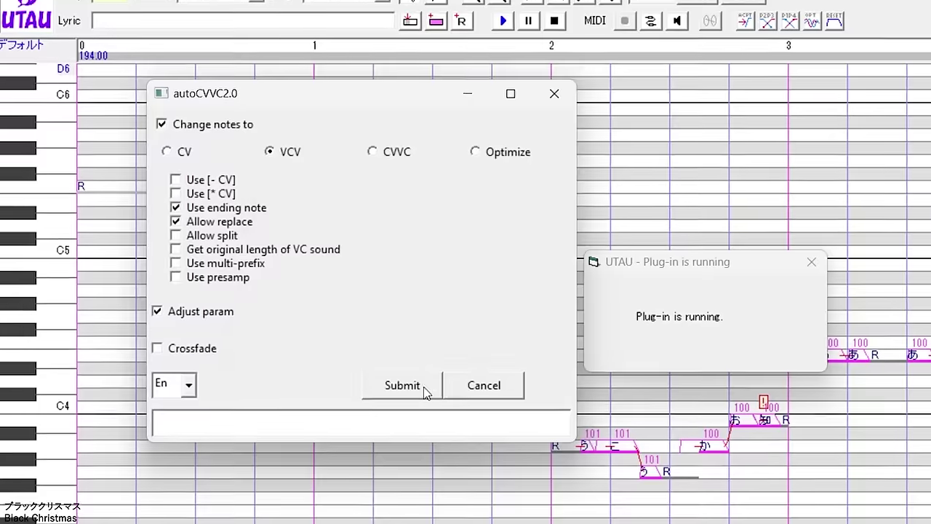
# - Try to convert the notes to VCV with autoCVVC2.0, retrying with the Use [- CV] option switched
pyautogui.click(425, 388)
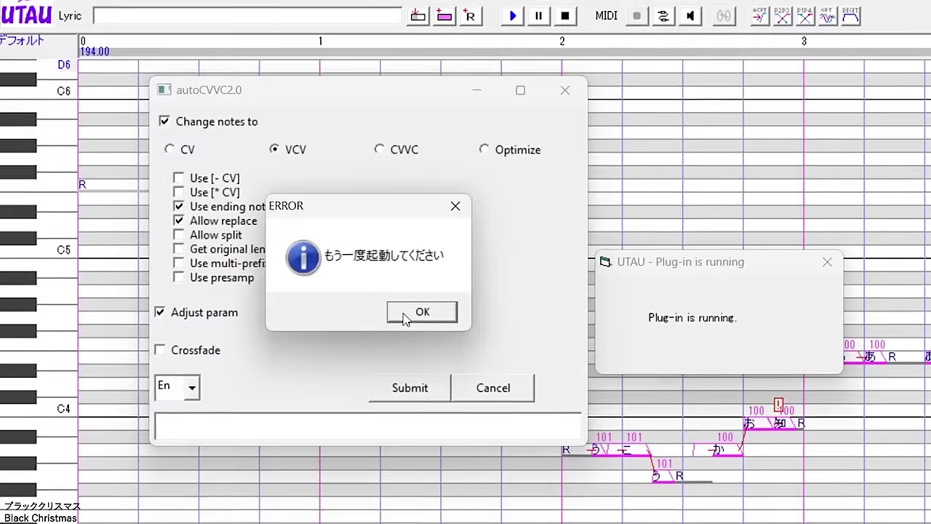
pyautogui.click(404, 318)
pyautogui.click(178, 178)
pyautogui.click(410, 388)
pyautogui.click(415, 313)
pyautogui.click(178, 177)
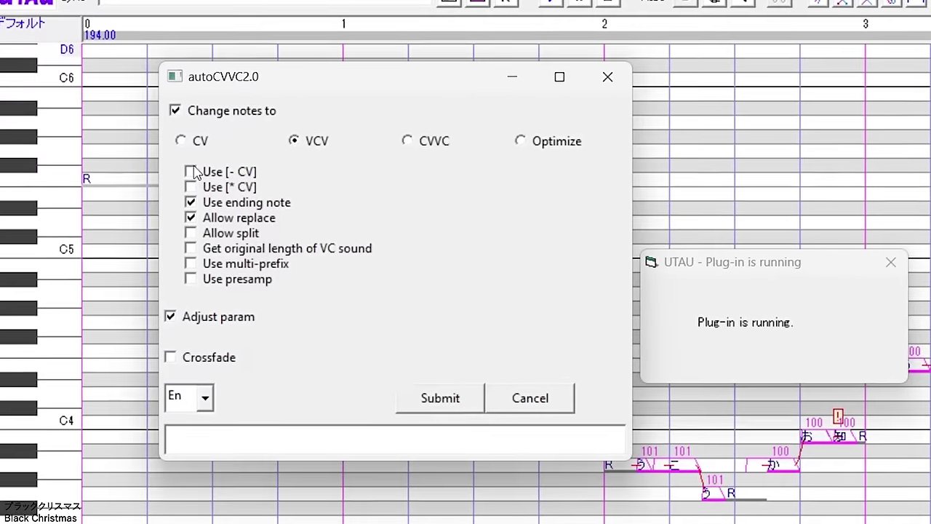
pyautogui.click(447, 402)
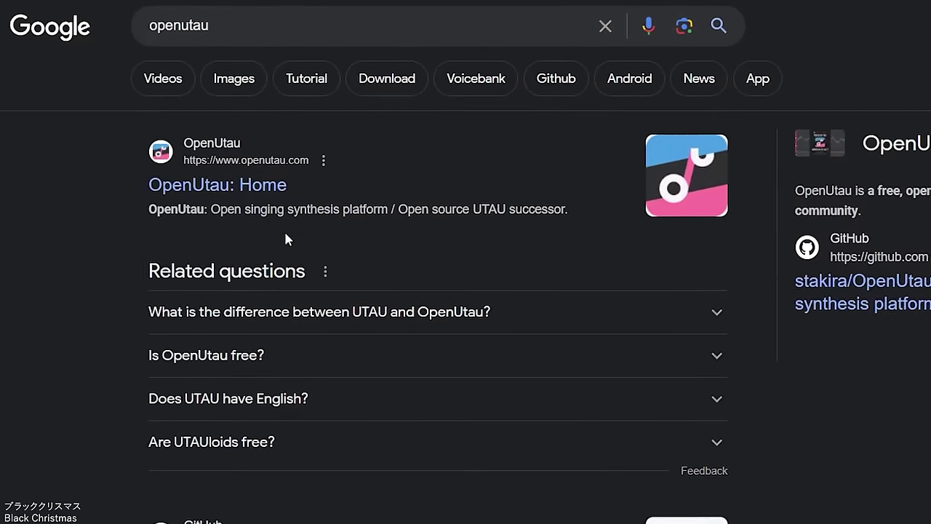
# - Open the OpenUtau home page from the search results and look over the vocal part in OpenUtau's note editor
pyautogui.click(250, 204)
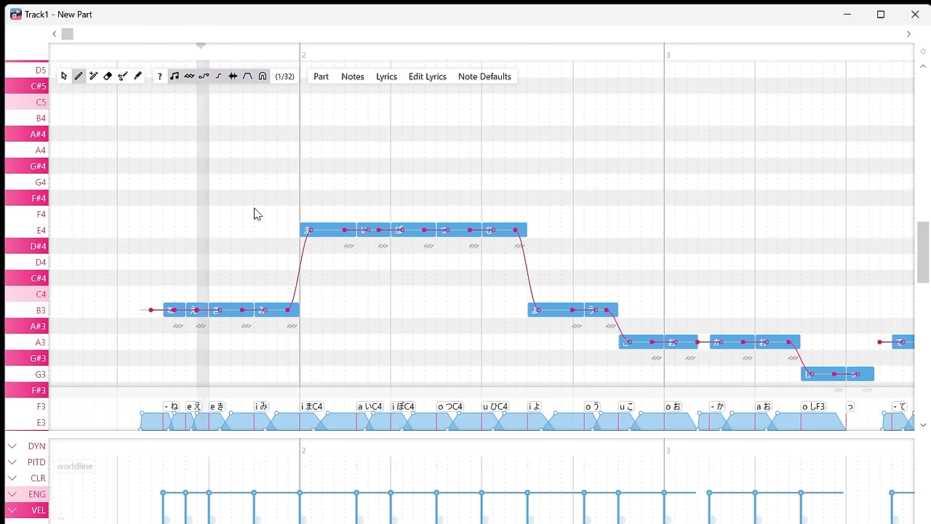
pyautogui.scroll(-4, 367, 215)
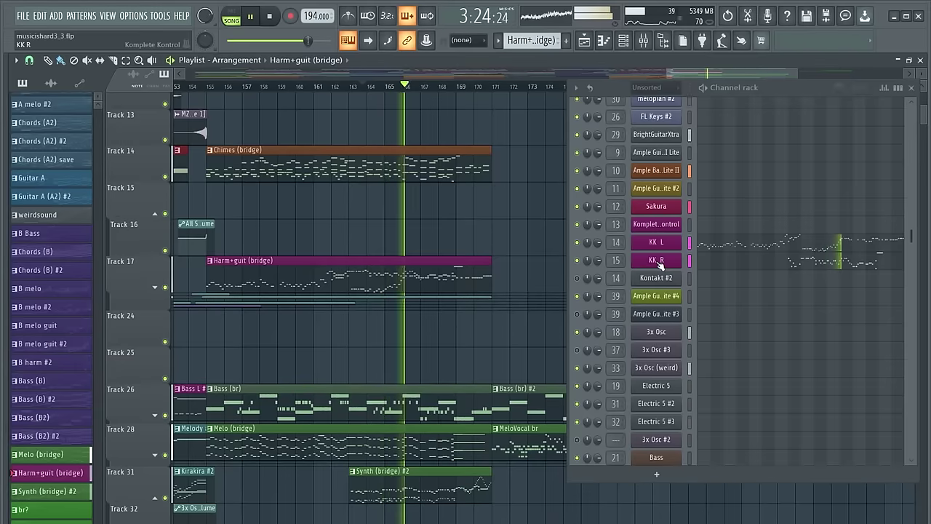
# - Switch to FL Studio and open the KK L channel from the channel rack
pyautogui.click(666, 245)
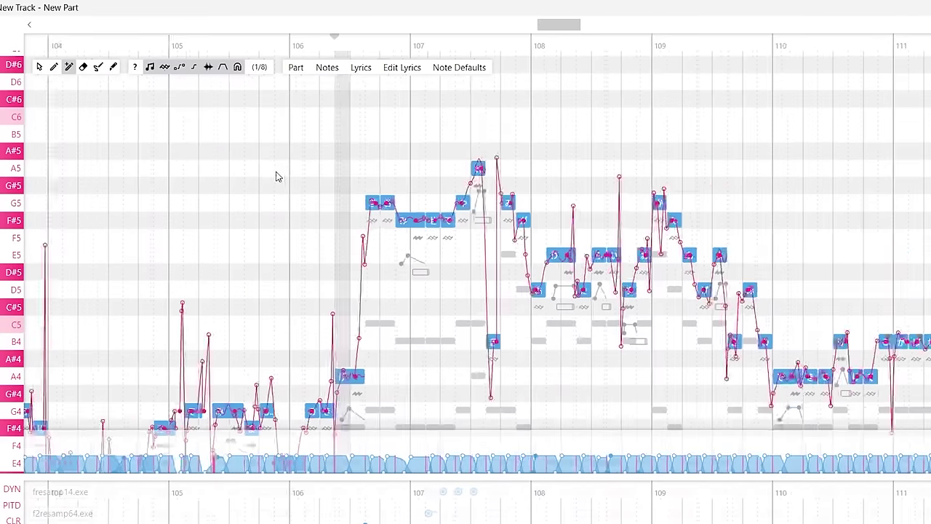
pyautogui.scroll(-3, 287, 129)
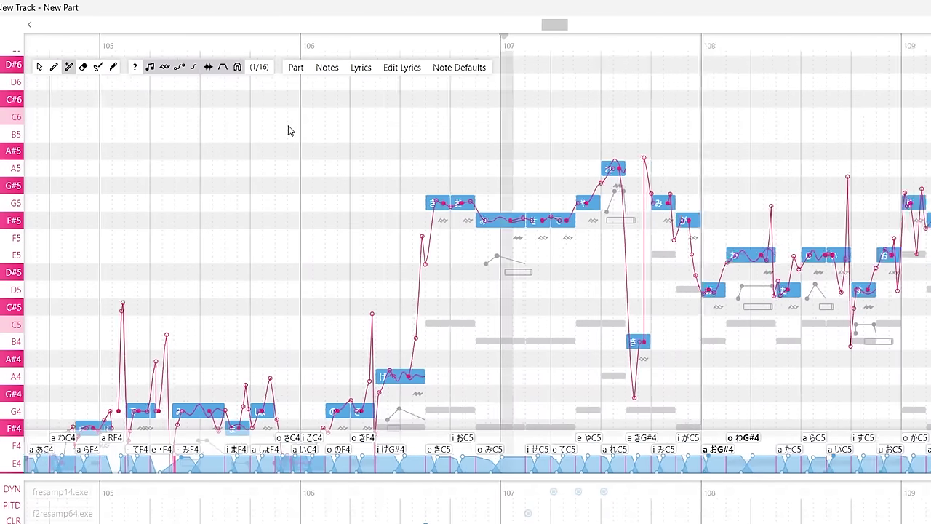
pyautogui.hscroll(5, 253, 55)
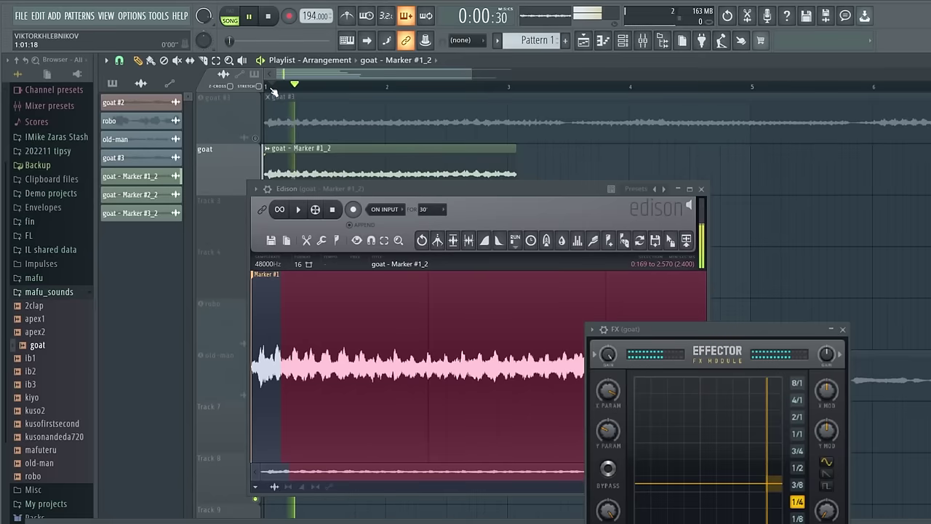
# - Adjust the Effector's X/Y position for the goat sample and draw an equalizer curve for its audio in Edison
pyautogui.moveTo(704, 430); pyautogui.dragTo(717, 414)
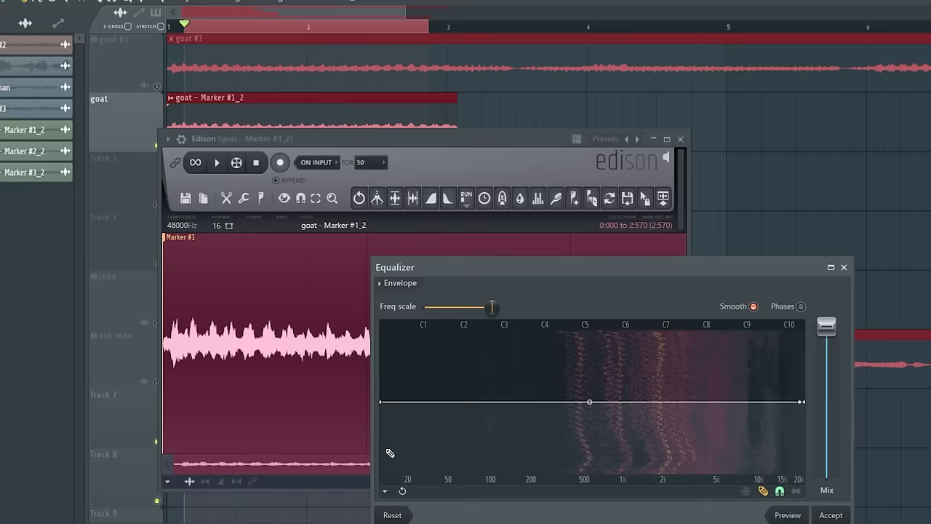
pyautogui.moveTo(580, 455); pyautogui.dragTo(695, 405)
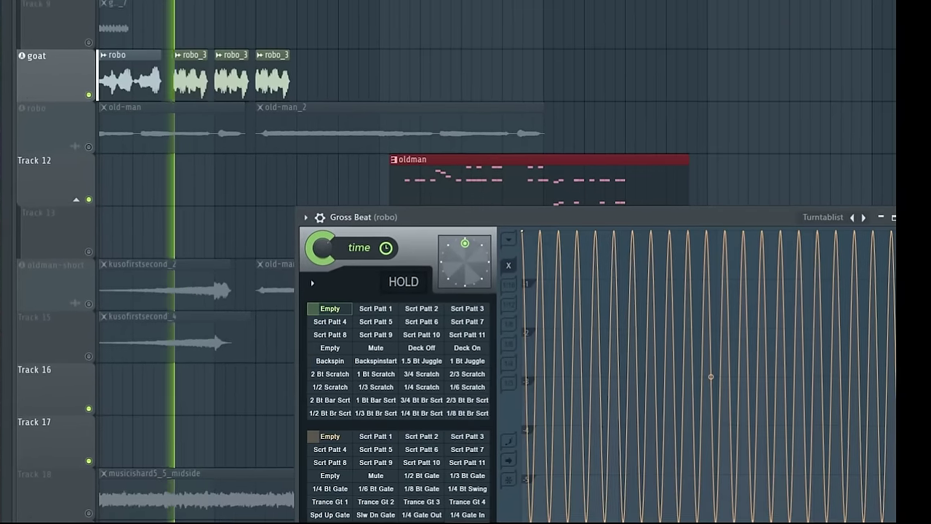
# - Reshape the oscillating time envelope in Gross Beat for the robo sample
pyautogui.moveTo(866, 352); pyautogui.dragTo(652, 352)
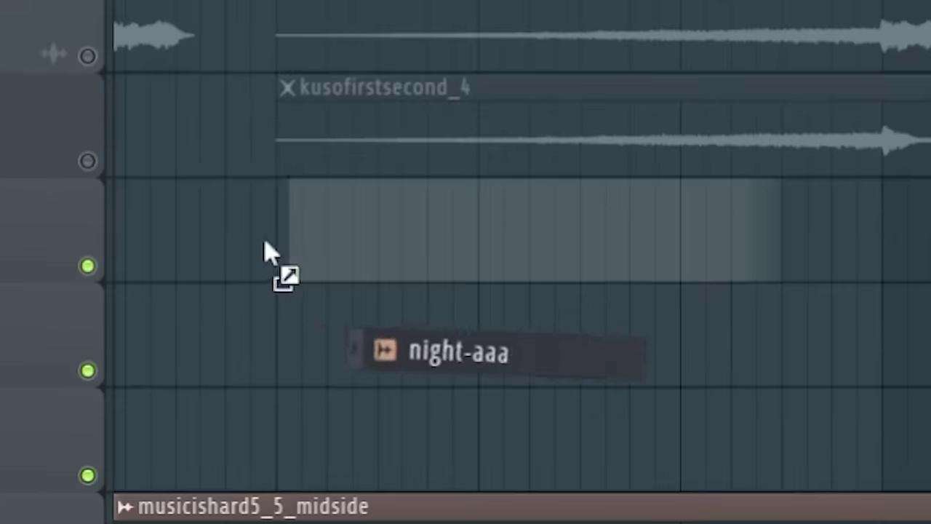
# - Place the night-aaa sample on the playlist's Track 17, beneath the kusofirstsecond_4 clip
pyautogui.moveTo(266, 249); pyautogui.dragTo(301, 187)
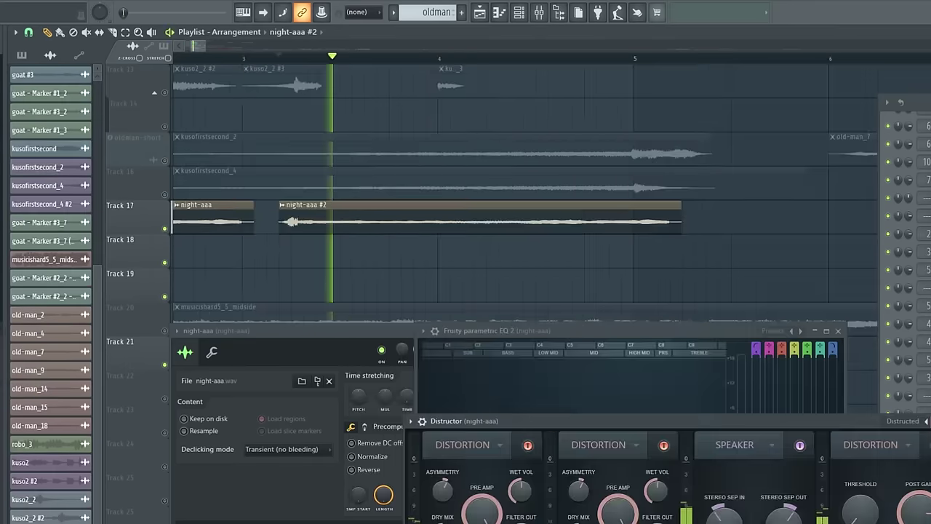
pyautogui.click(820, 339)
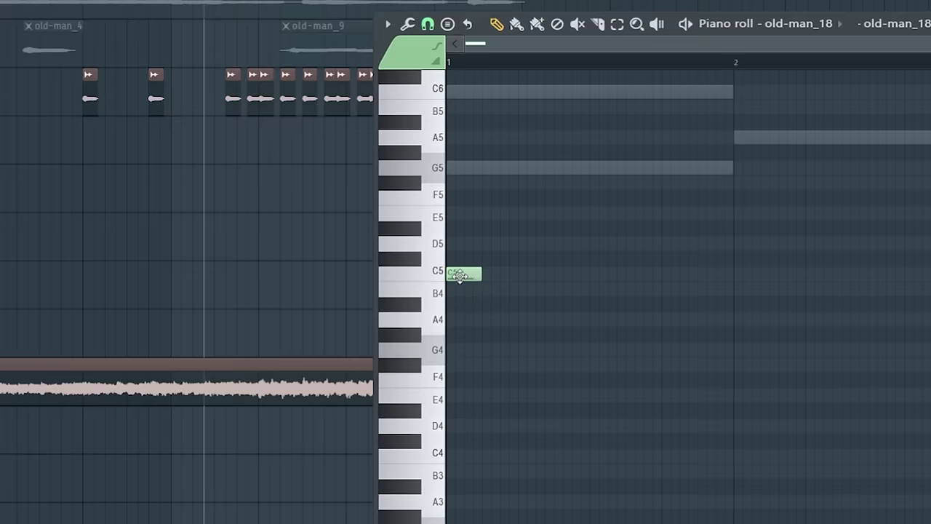
# - Add short notes, including a G5, above the C5 note in the old-man_18 piano roll
pyautogui.click(410, 150)
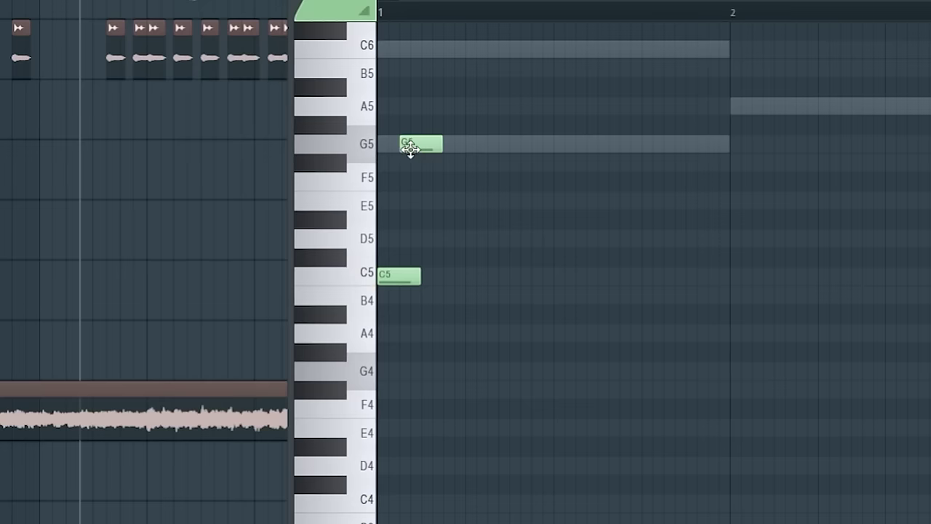
pyautogui.click(418, 201)
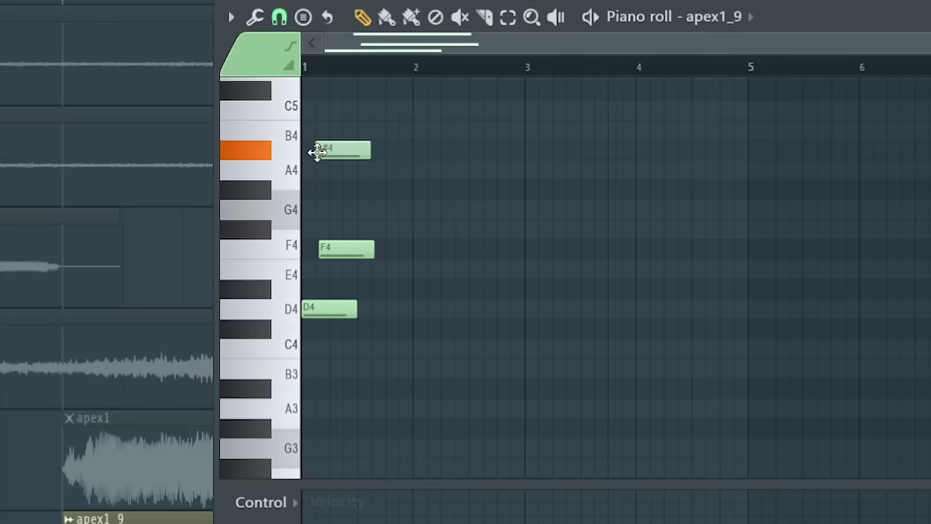
# - Edit the F4 note in the D4, F4 and A#4 chord of the apex1_9 piano roll
pyautogui.scroll(5, 314, 152)
pyautogui.click(322, 250)
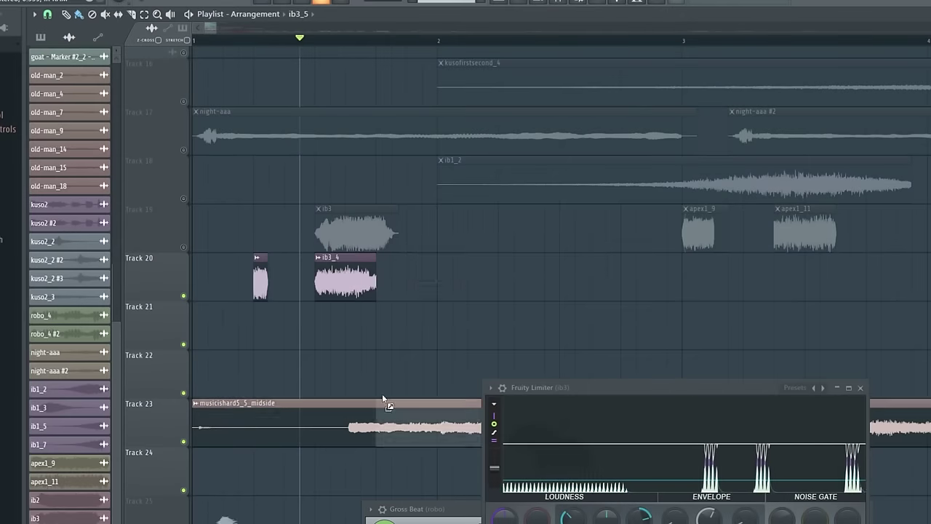
# - Place another audio clip after ib3_4 on Track 20 and toggle the mute state of Track 13
pyautogui.moveTo(371, 431); pyautogui.dragTo(405, 296)
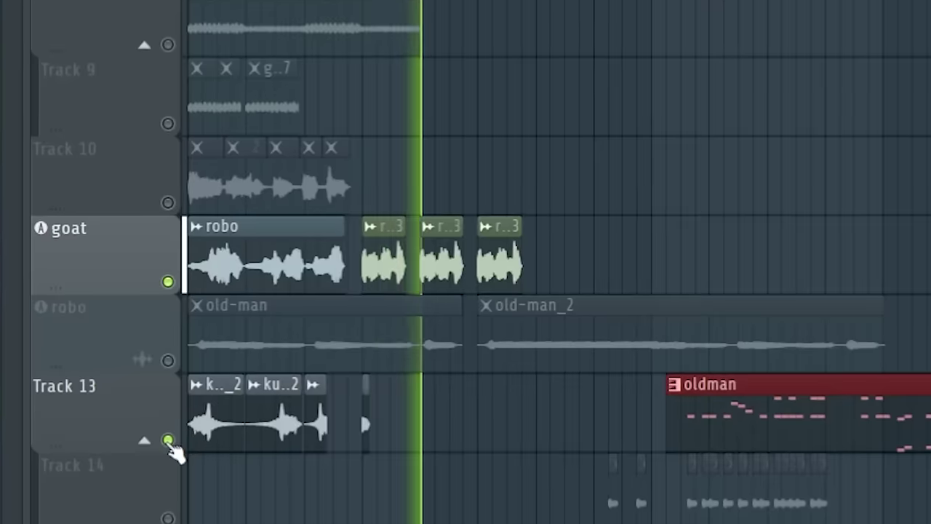
pyautogui.click(168, 440)
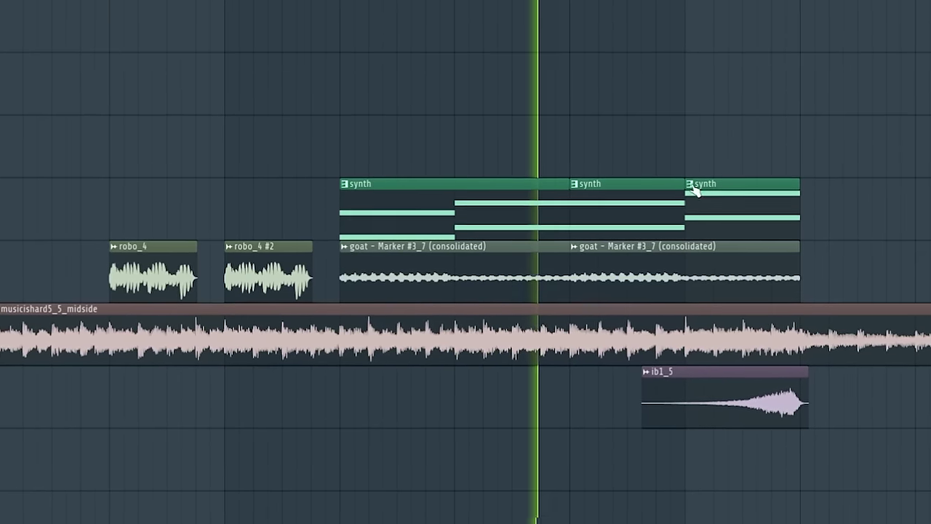
pyautogui.scroll(-2, 721, 103)
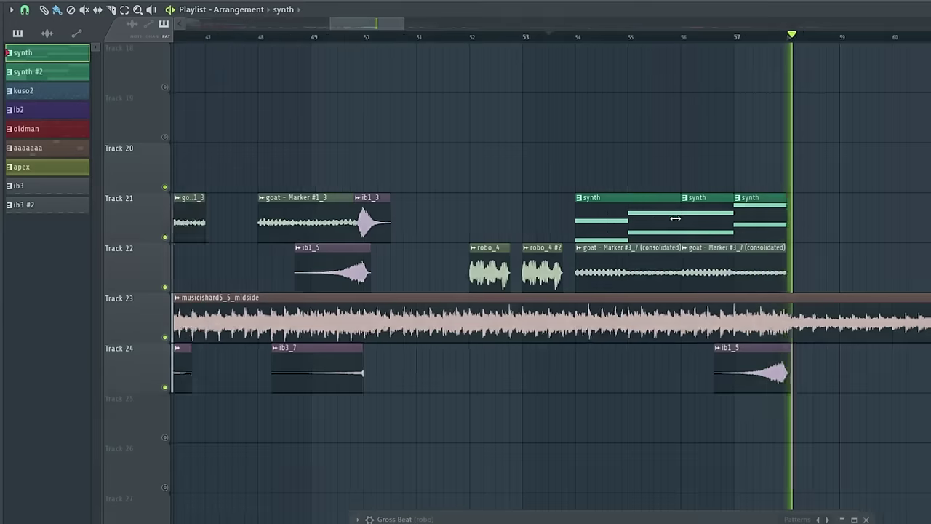
pyautogui.scroll(-5, 674, 219)
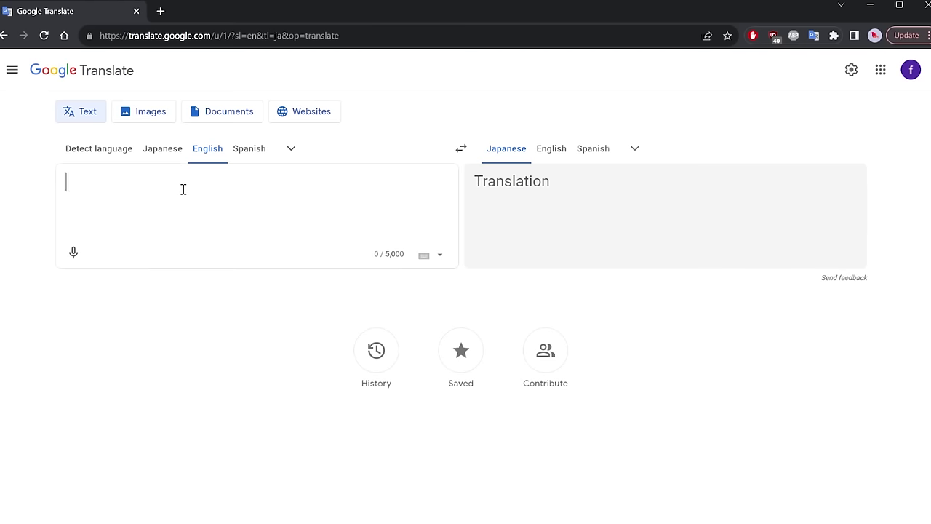
# - Switch to Google Translate and enter "music is hard" for translation from English to Japanese
pyautogui.write('music is hard')
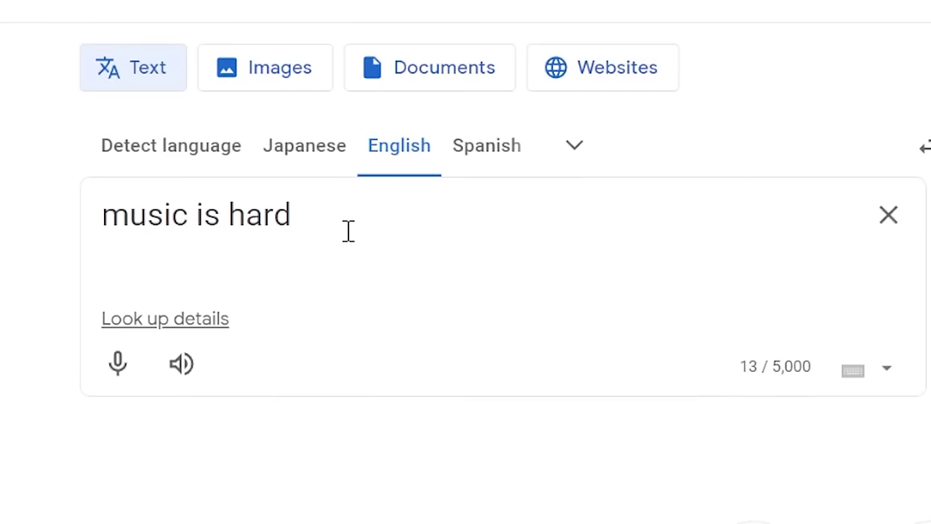